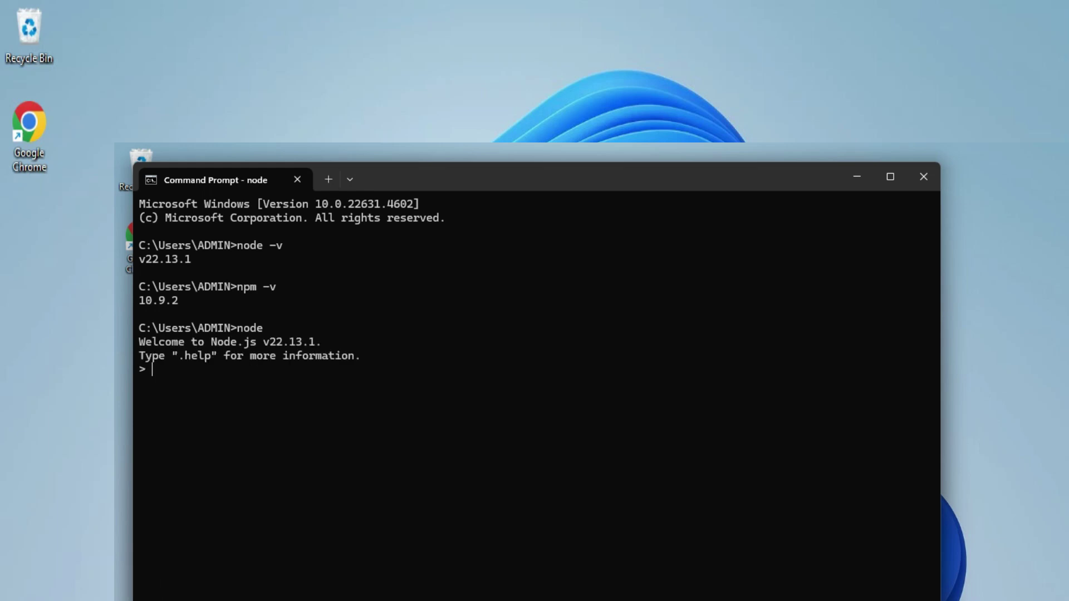
Run console.log("Welcome") at the Node REPL prompt so it prints Welcome.
{"action": "type", "text": "console.l"}
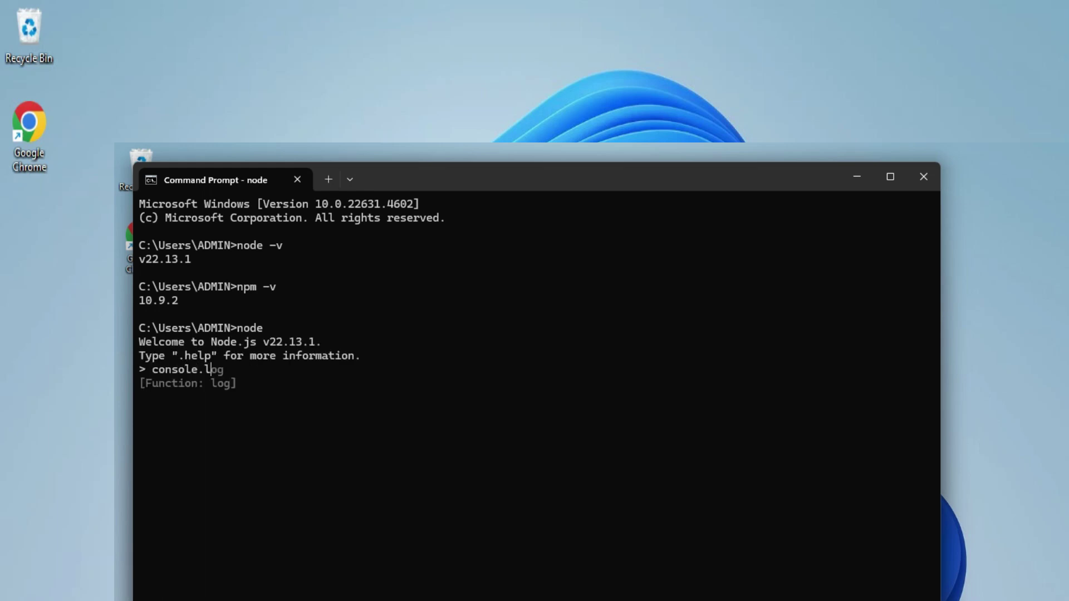
{"action": "type", "text": "og(\"Welcome"}
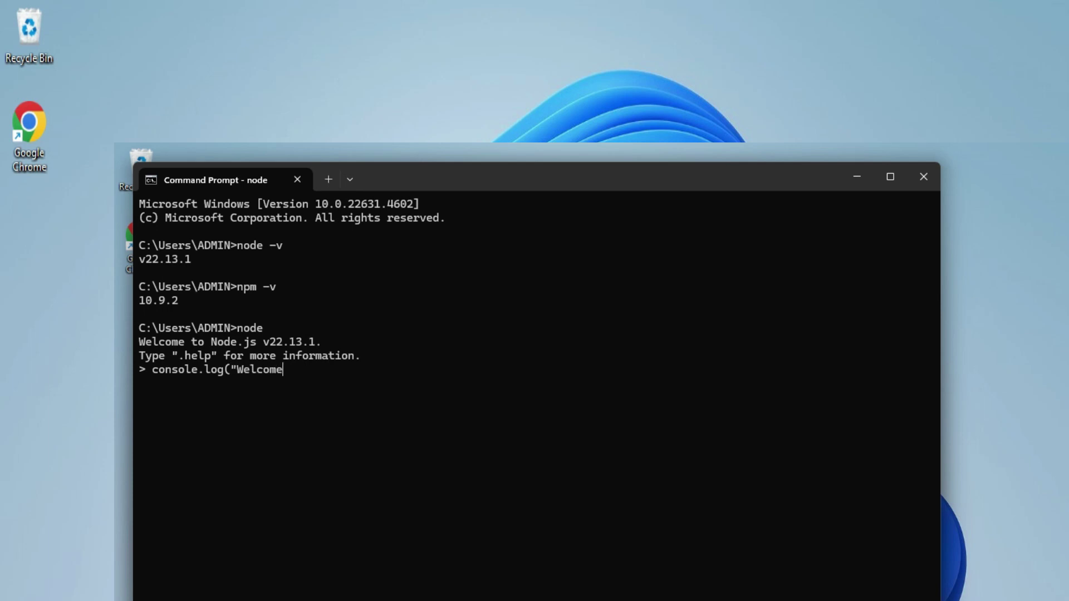
{"action": "type", "text": "\")"}
{"action": "key", "text": "Return"}
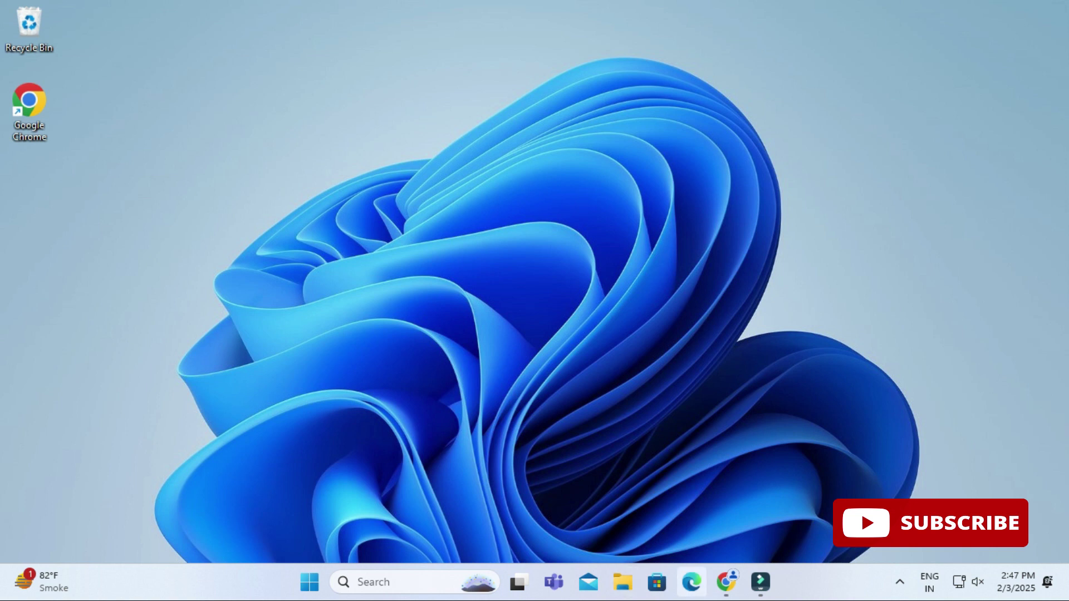
Search Google in Chrome for 'nodejs download' and open the official Download Node.js page.
{"action": "left_click", "coordinate": [726, 582]}
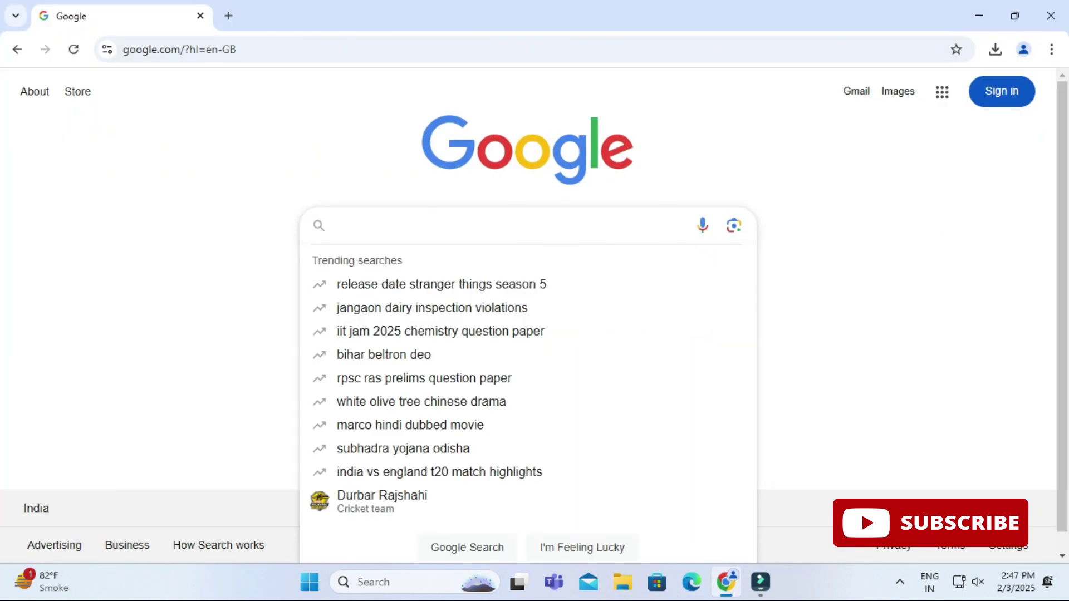
{"action": "type", "text": "nodejs"}
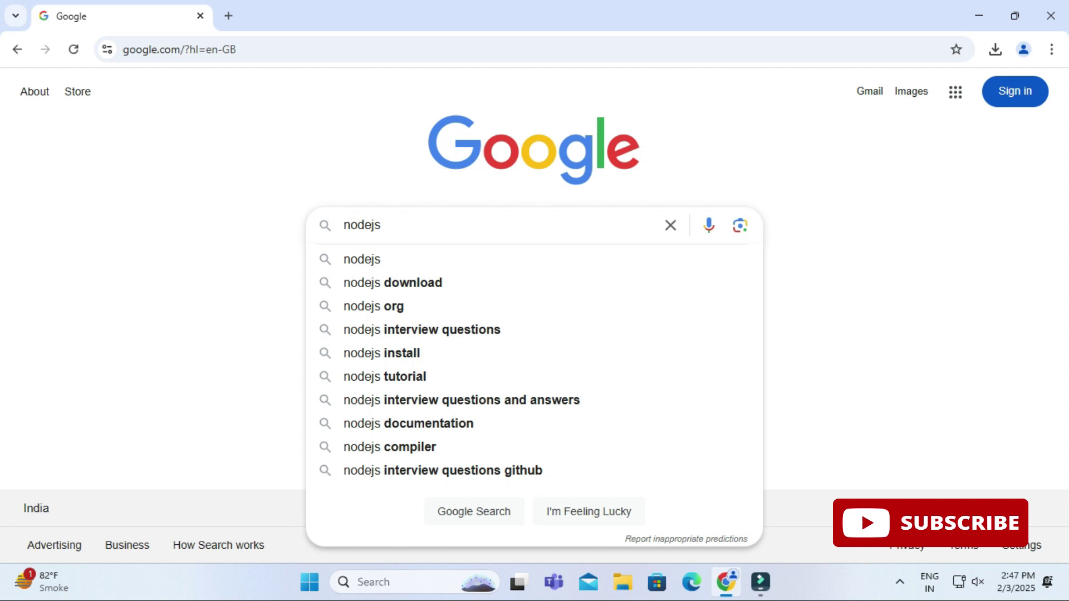
{"action": "key", "text": "Down"}
{"action": "key", "text": "Return"}
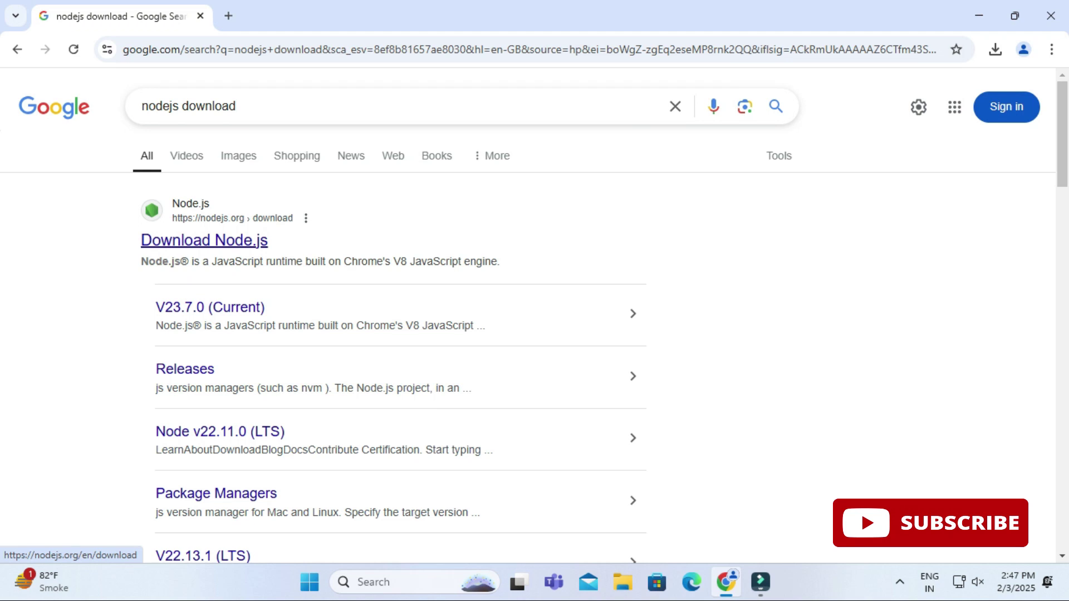
{"action": "left_click", "coordinate": [204, 240]}
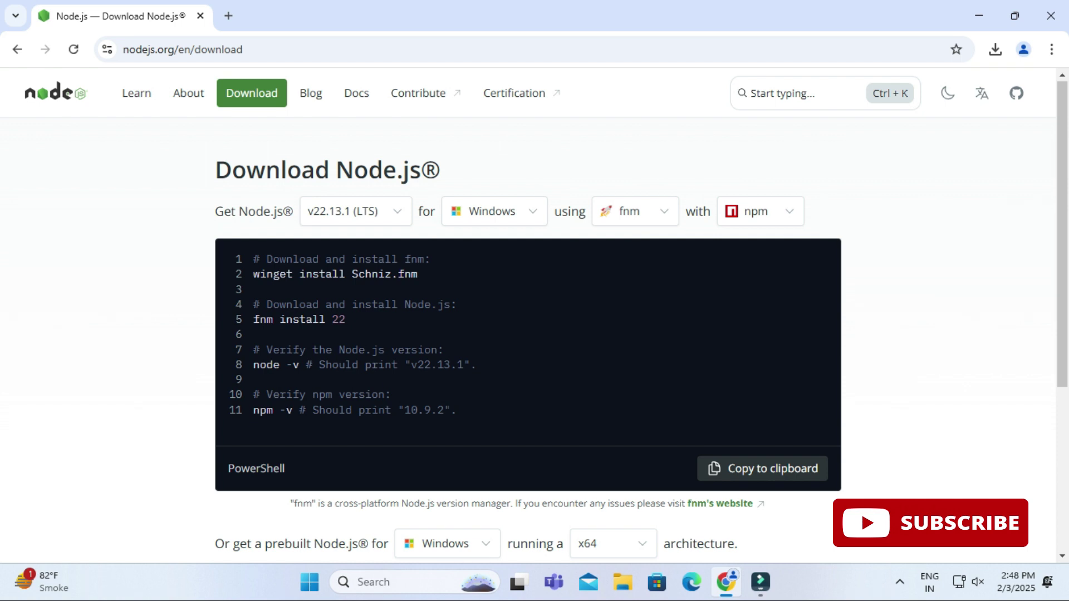
Check the Node.js version list and keep v22.13.1 (LTS) selected.
{"action": "scroll", "coordinate": [528, 323], "scroll_direction": "down", "scroll_amount": 5}
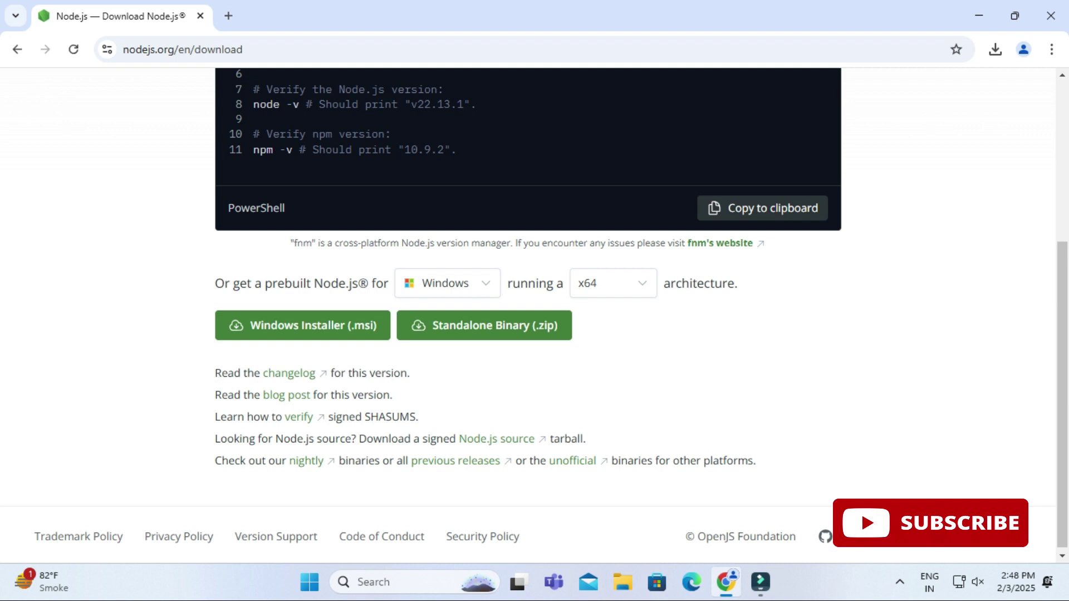
{"action": "scroll", "coordinate": [528, 312], "scroll_direction": "up", "scroll_amount": 5}
{"action": "left_click", "coordinate": [356, 211]}
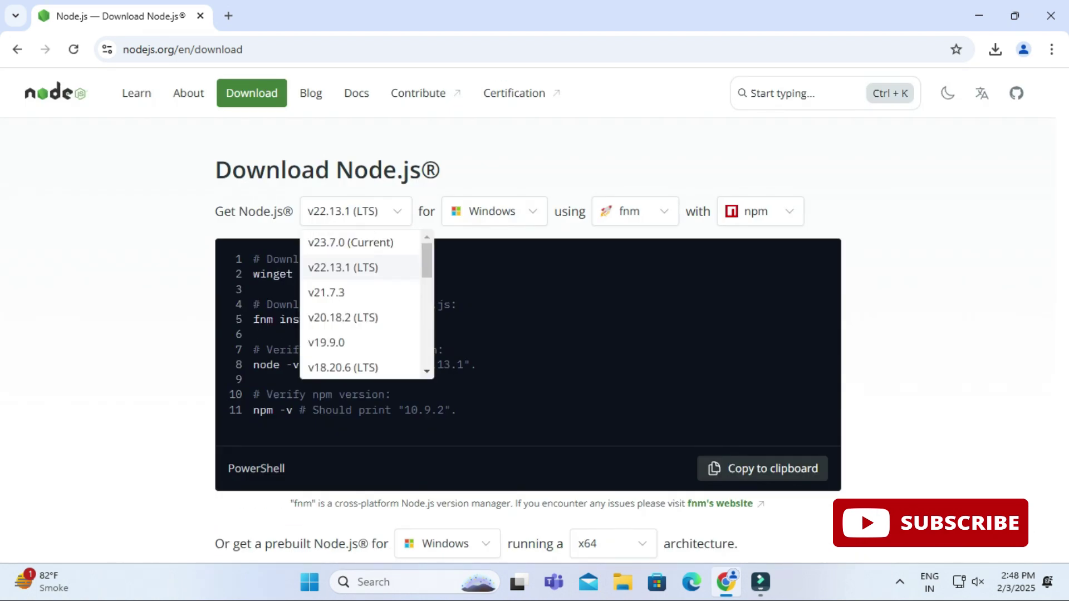
{"action": "key", "text": "Escape"}
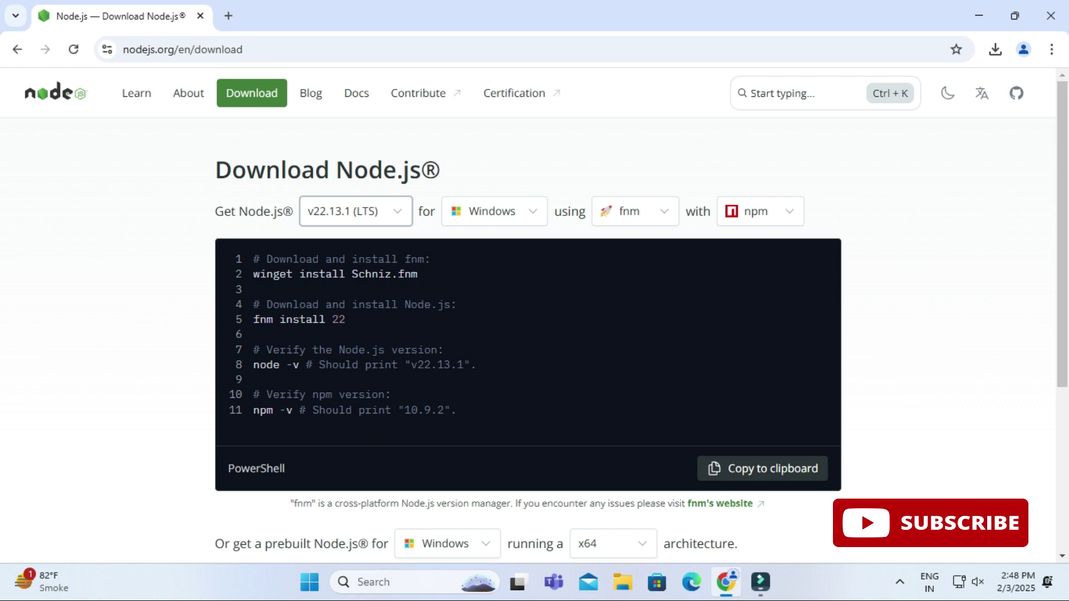
Download the Windows Installer (.msi) and launch node-v22.13.1-x64.msi from Chrome's downloads.
{"action": "scroll", "coordinate": [529, 311], "scroll_direction": "down", "scroll_amount": 2}
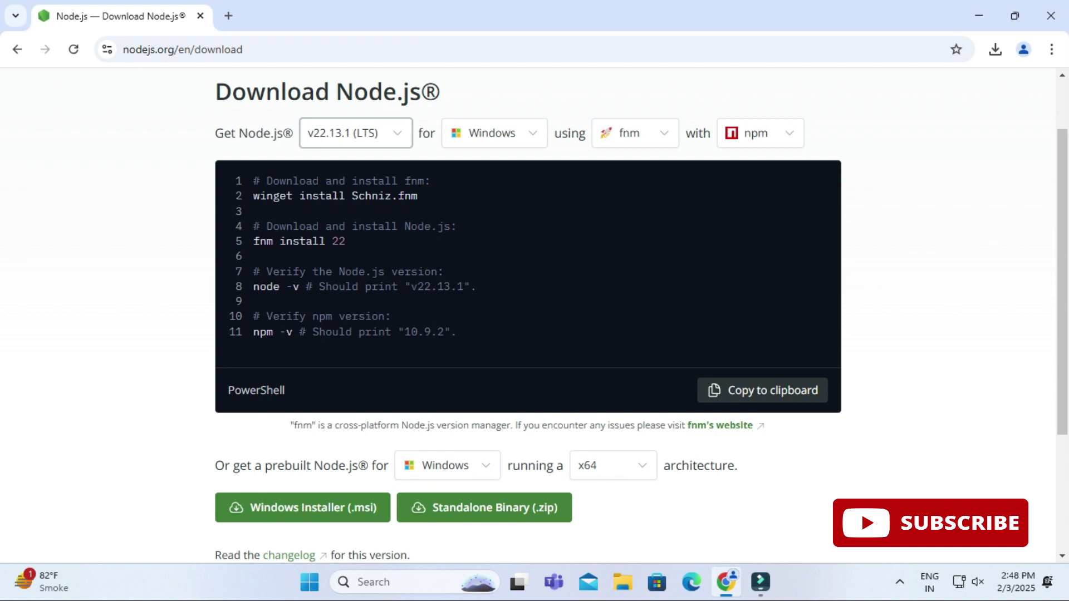
{"action": "scroll", "coordinate": [534, 315], "scroll_direction": "up", "scroll_amount": 2}
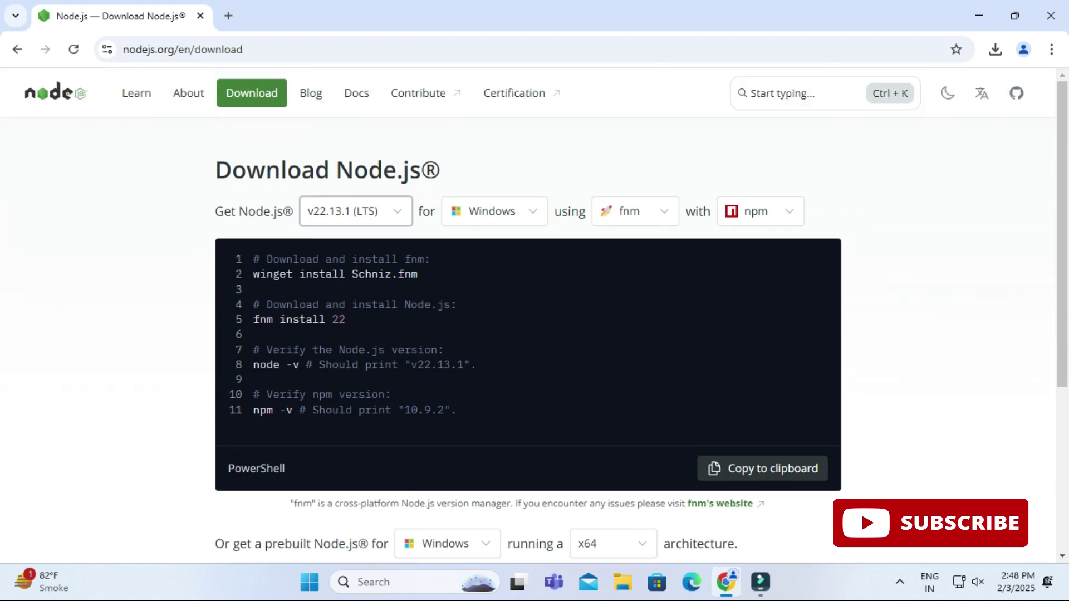
{"action": "scroll", "coordinate": [534, 315], "scroll_direction": "down", "scroll_amount": 3}
{"action": "scroll", "coordinate": [485, 455], "scroll_direction": "down", "scroll_amount": 3}
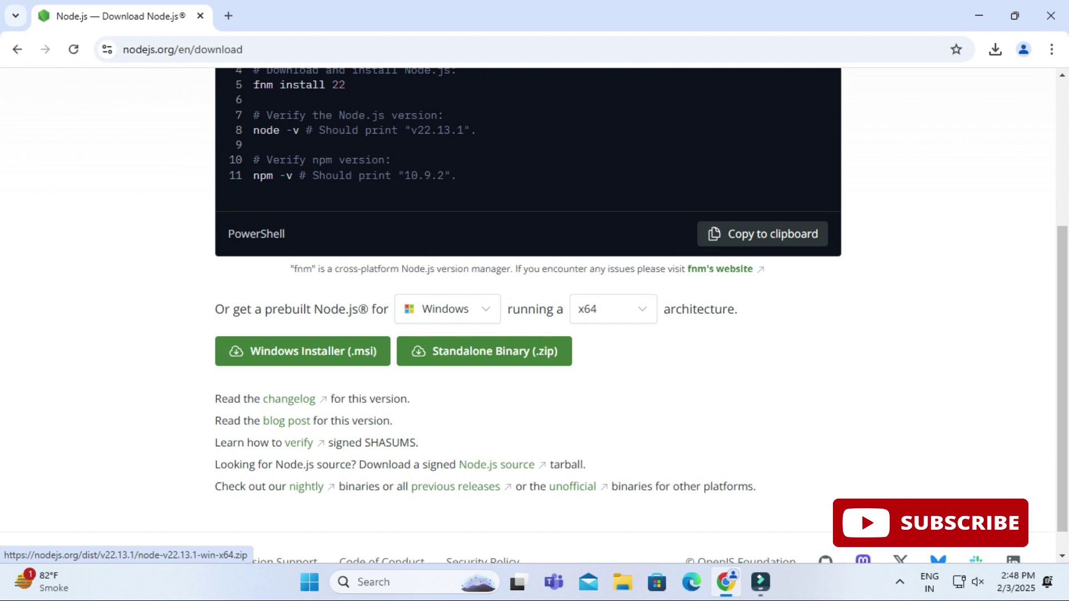
{"action": "scroll", "coordinate": [534, 315], "scroll_direction": "up", "scroll_amount": 3}
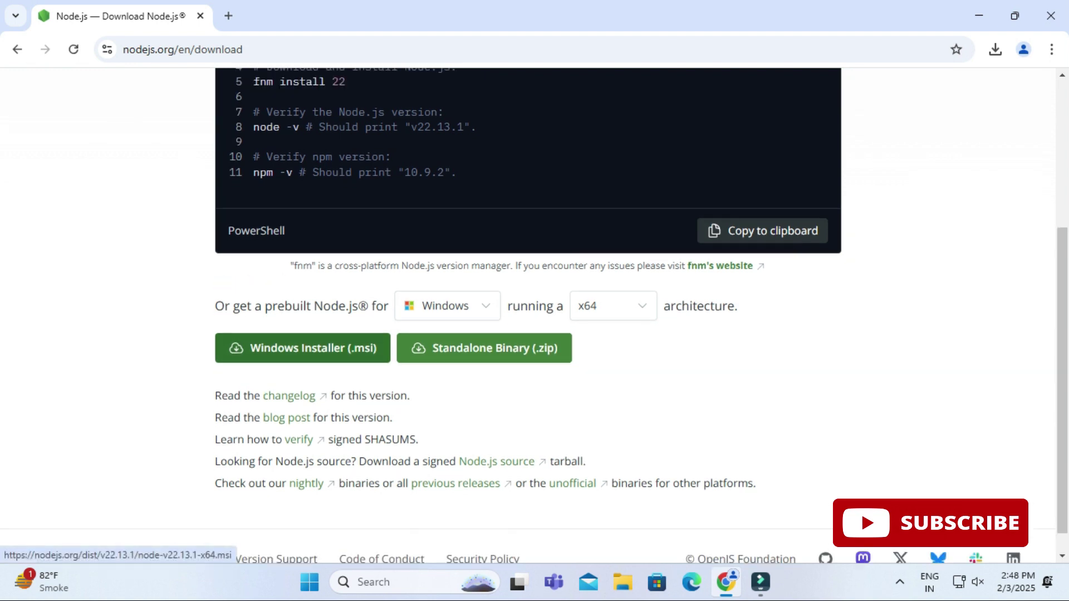
{"action": "scroll", "coordinate": [302, 505], "scroll_direction": "down", "scroll_amount": 2}
{"action": "left_click", "coordinate": [302, 426]}
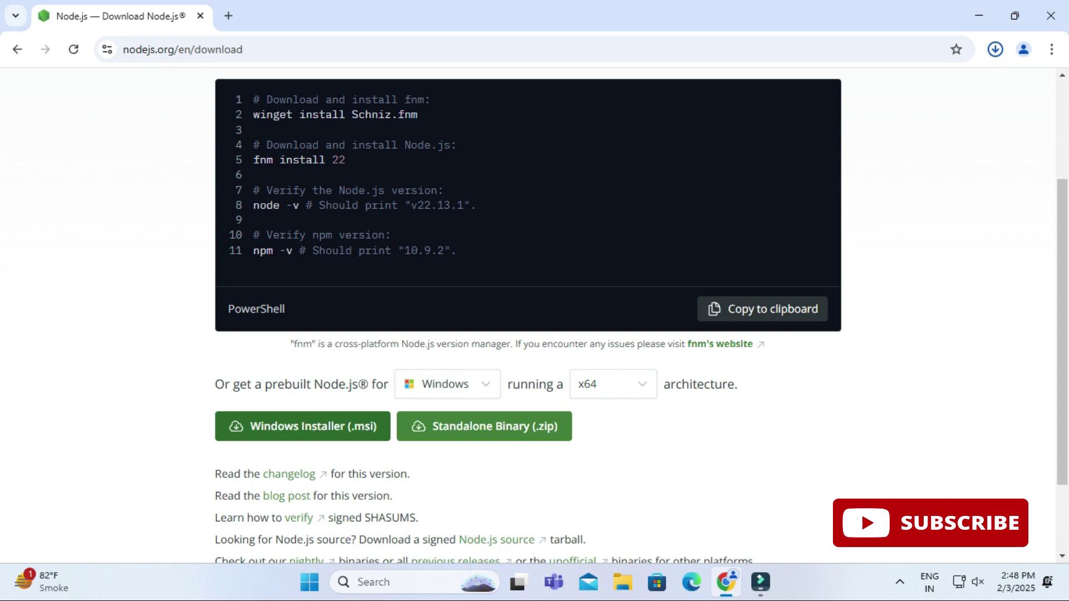
{"action": "scroll", "coordinate": [528, 278], "scroll_direction": "up", "scroll_amount": 1}
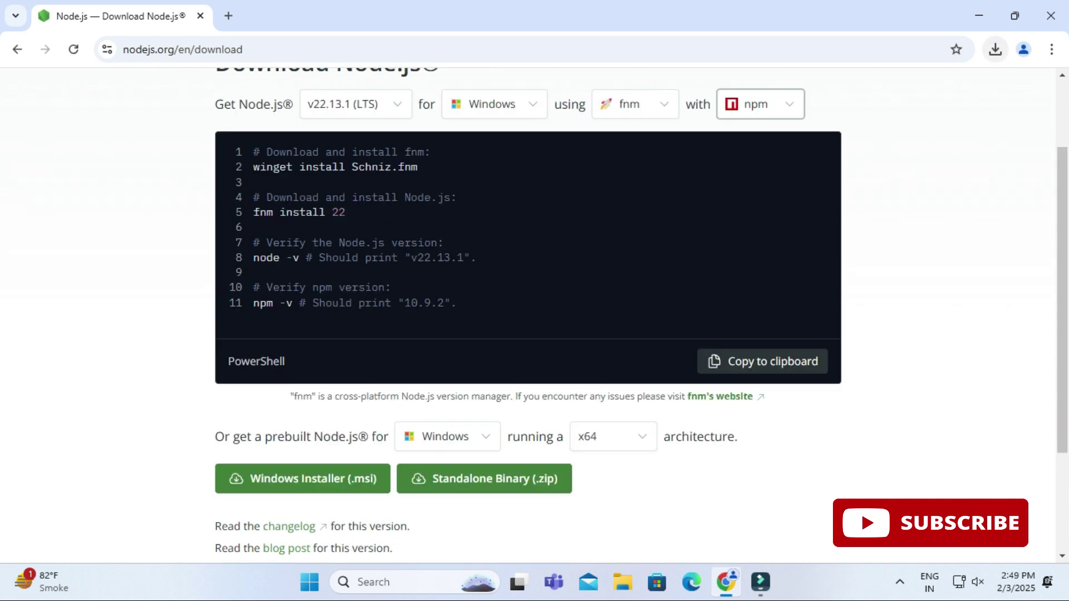
{"action": "left_click", "coordinate": [855, 120]}
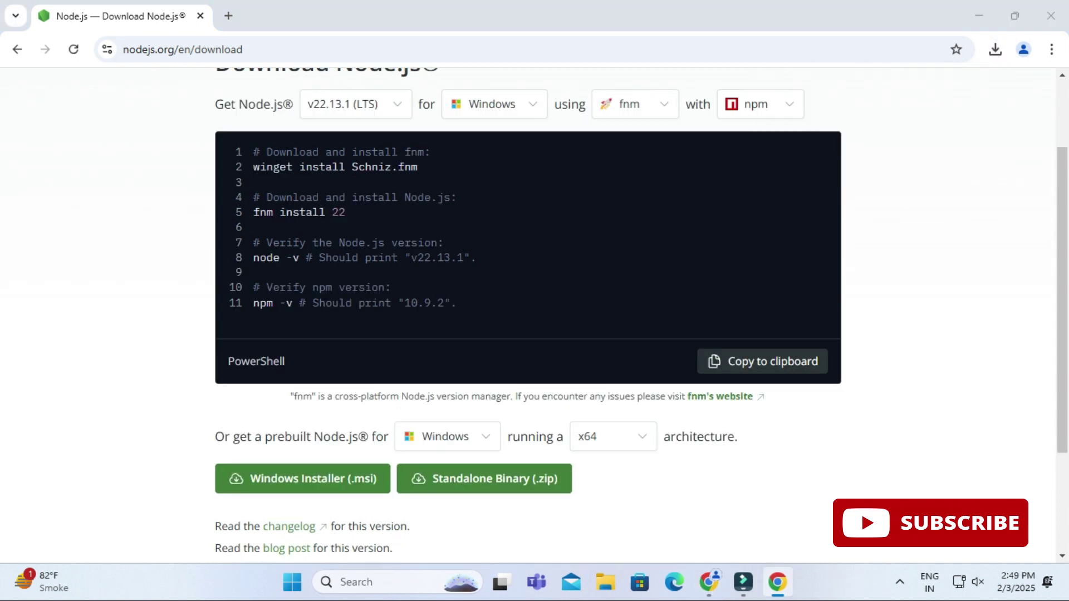
Close the browser, accept the license and keep the default C:\Program Files\nodejs\ folder.
{"action": "left_click", "coordinate": [1051, 16]}
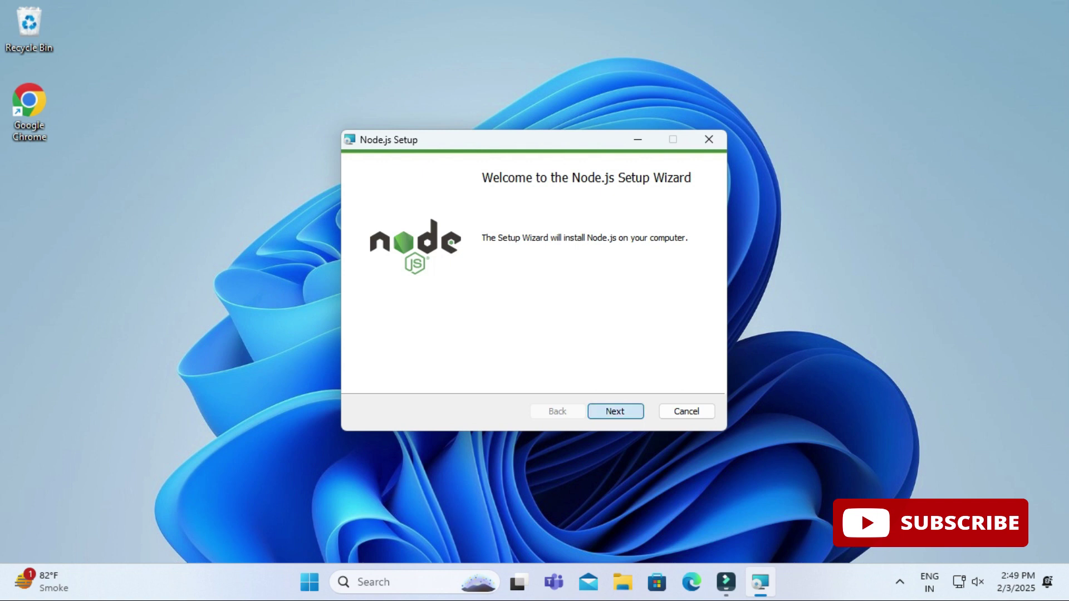
{"action": "key", "text": "Return"}
{"action": "key", "text": "space"}
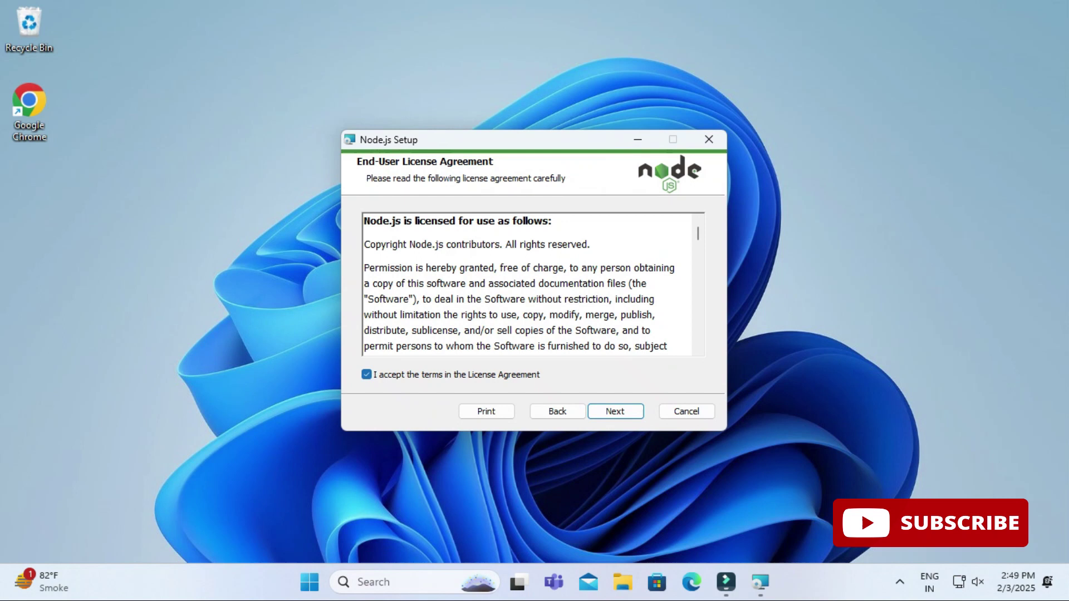
{"action": "key", "text": "space"}
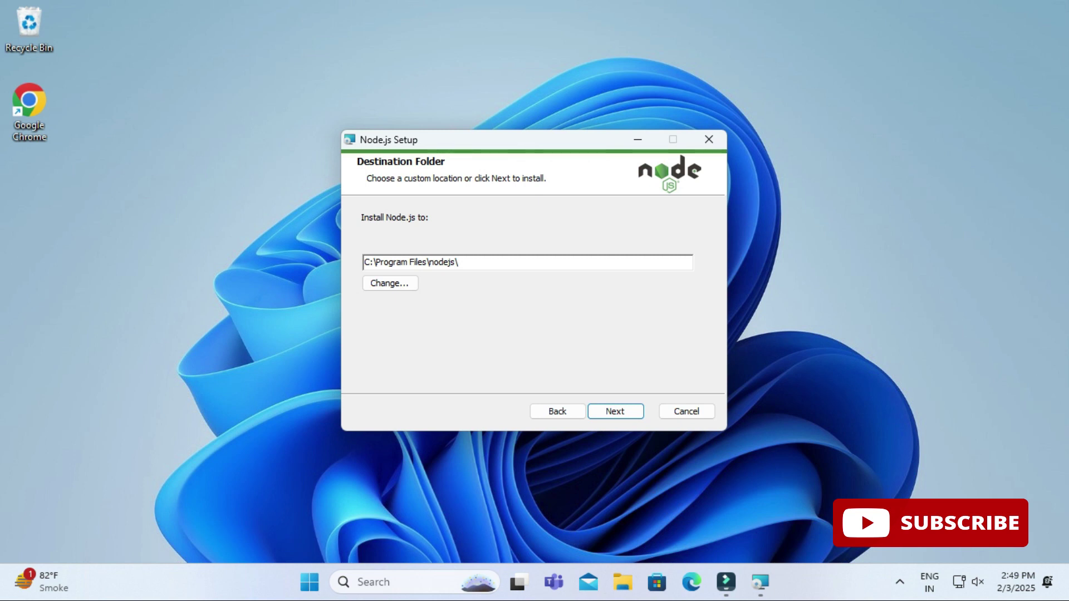
{"action": "key", "text": "space"}
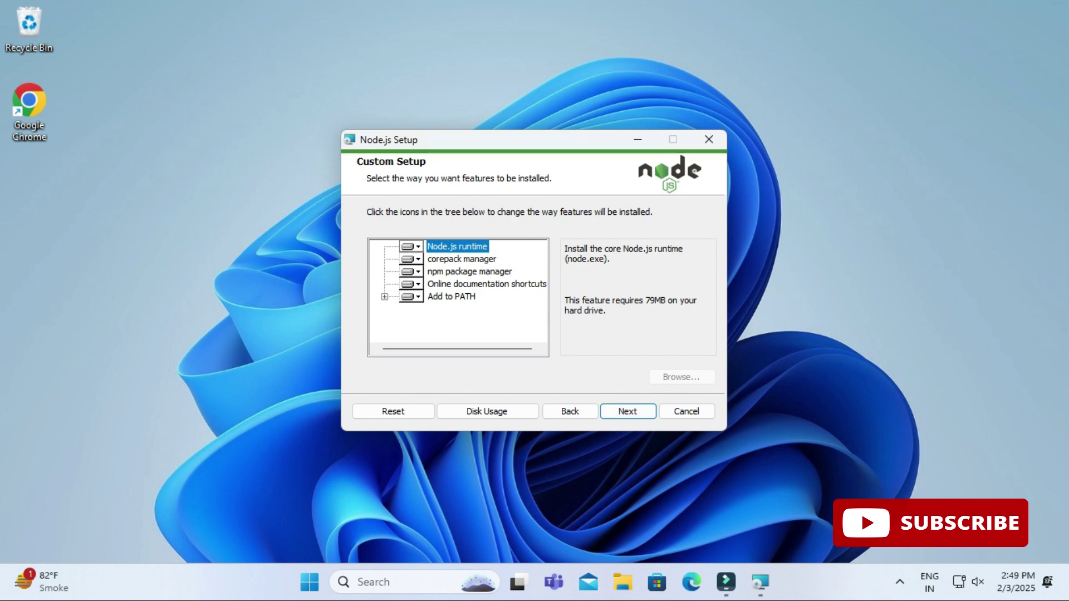
Keep default features, skip native module build tools, and install Node.js.
{"action": "key", "text": "Return"}
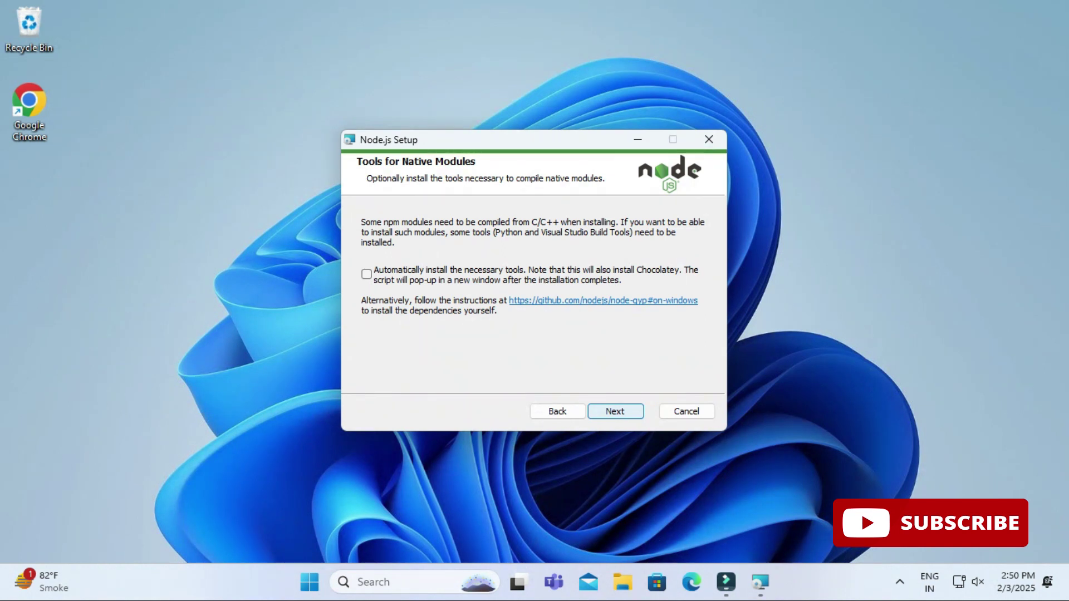
{"action": "key", "text": "Return"}
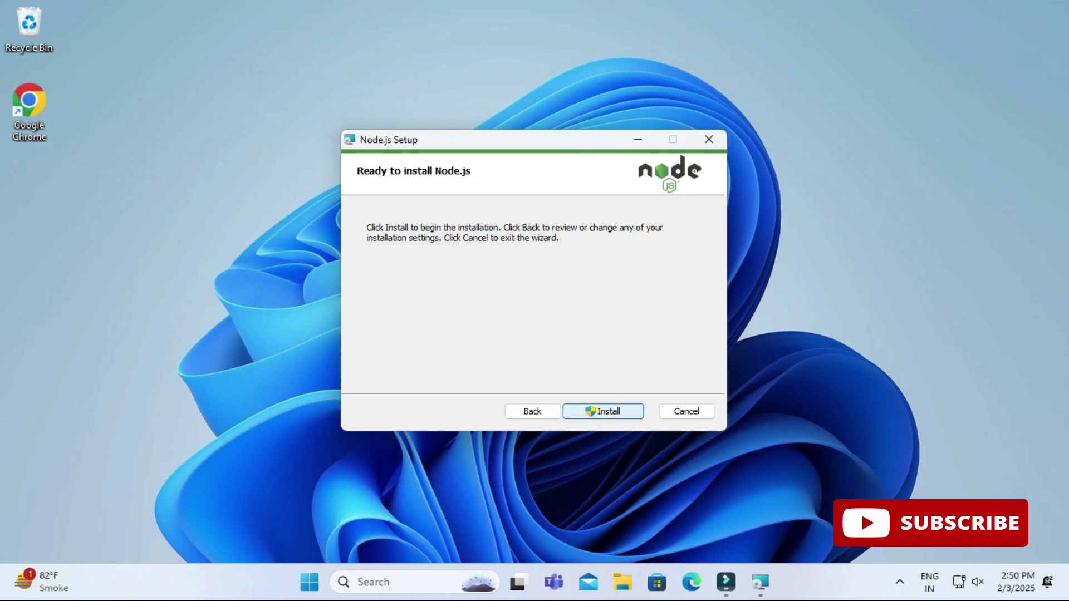
{"action": "key", "text": "Return"}
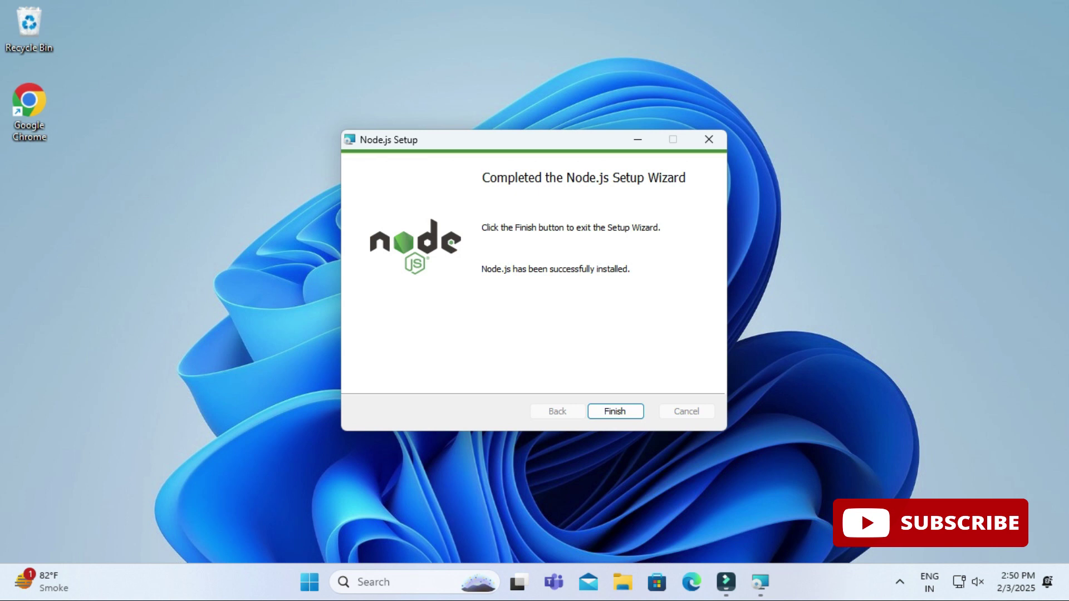
Finish the setup wizard and open Command Prompt via Windows search for cmd.
{"action": "key", "text": "Return"}
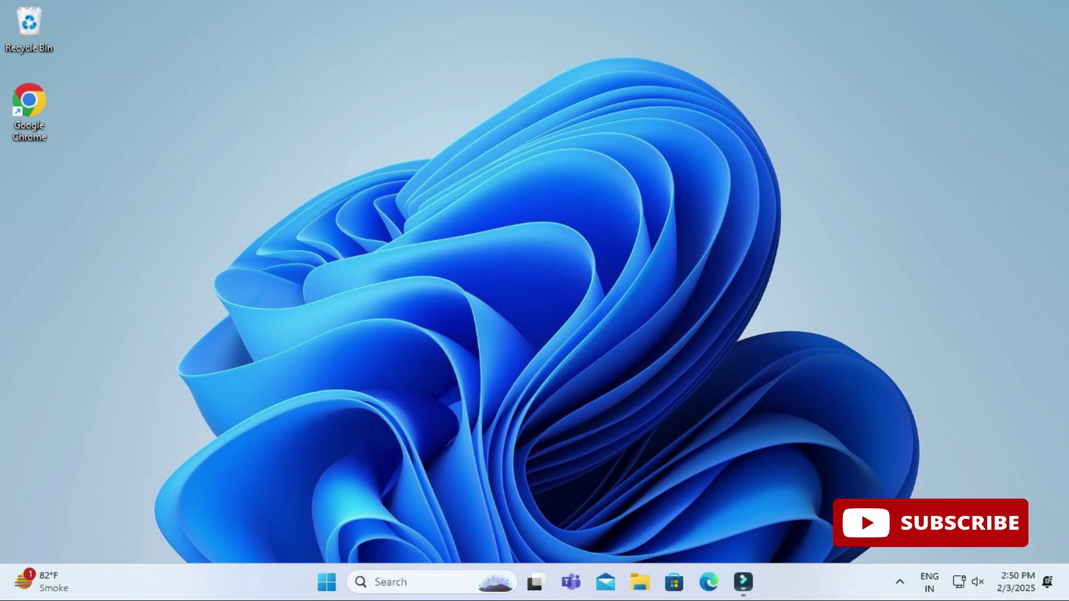
{"action": "key", "text": "super+s"}
{"action": "type", "text": "c"}
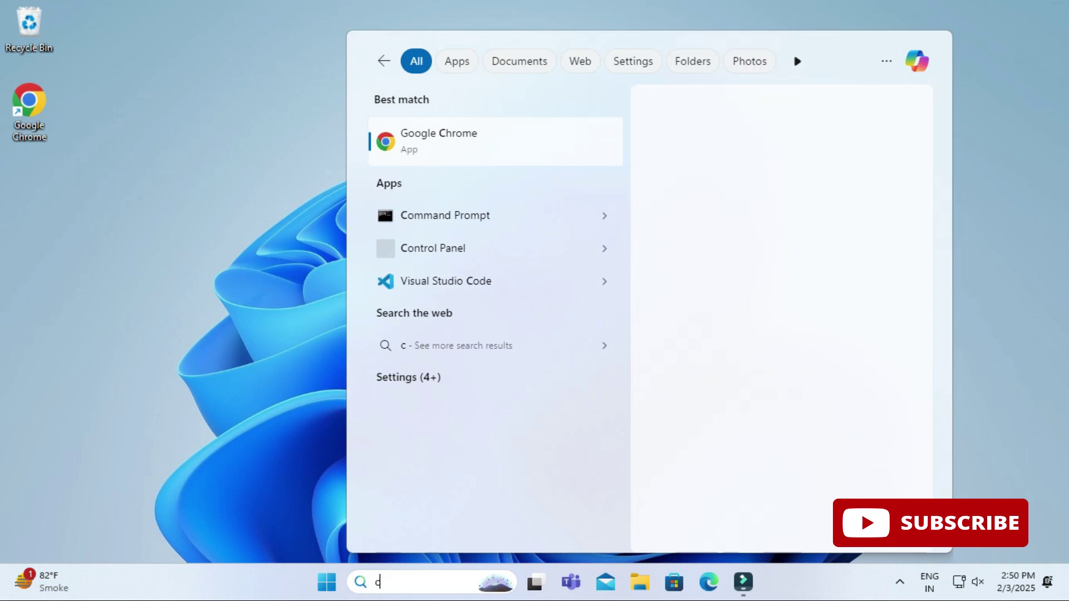
{"action": "type", "text": "md"}
{"action": "key", "text": "Return"}
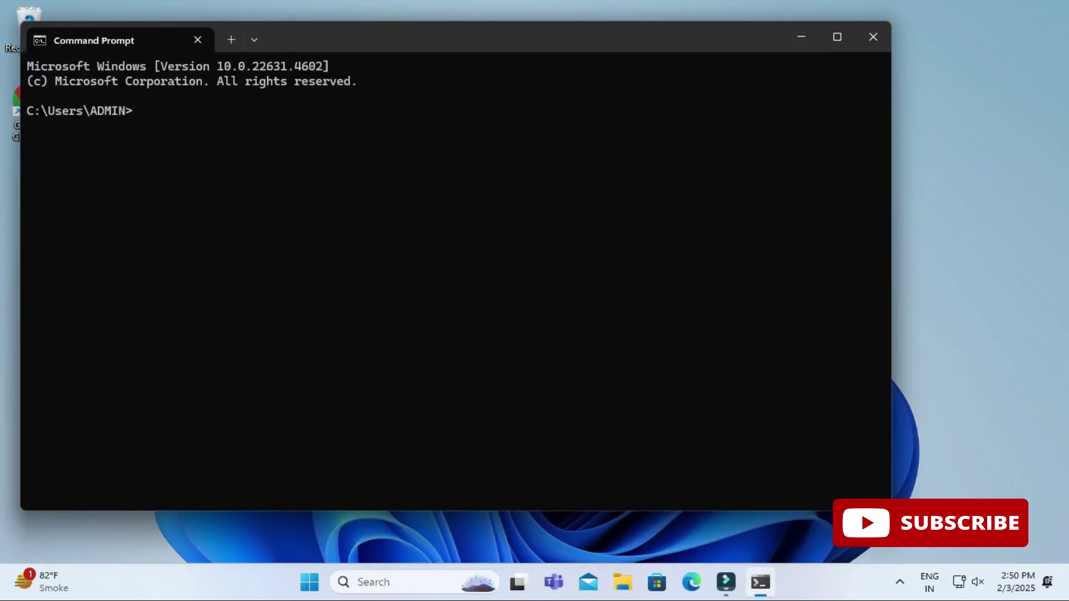
Run node -v and npm -v, showing v22.13.1 and 10.9.2.
{"action": "type", "text": "node -v"}
{"action": "key", "text": "Return"}
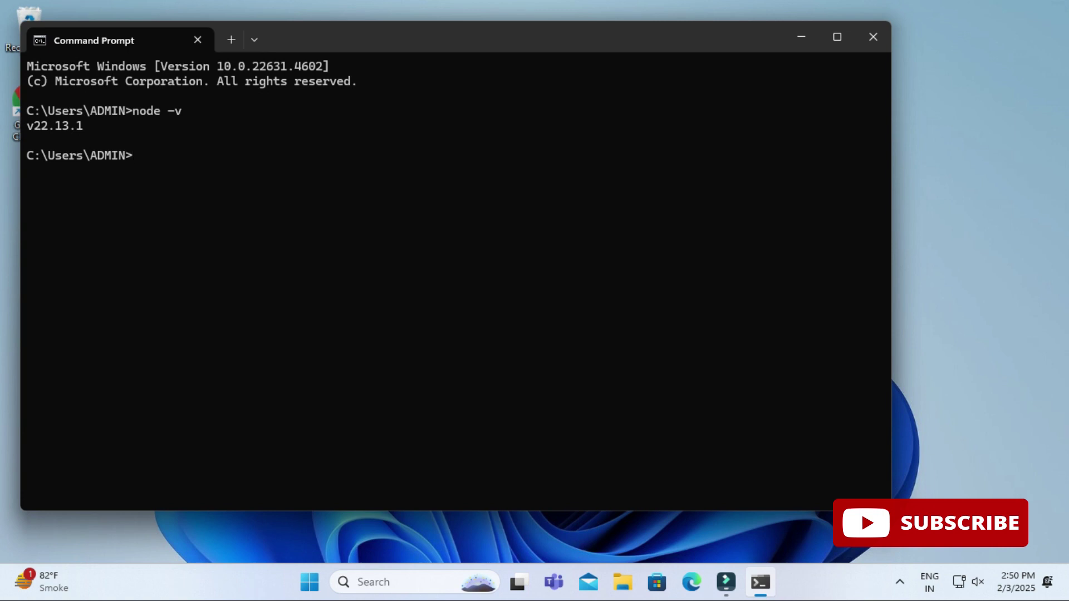
{"action": "type", "text": "npm -v"}
{"action": "key", "text": "Return"}
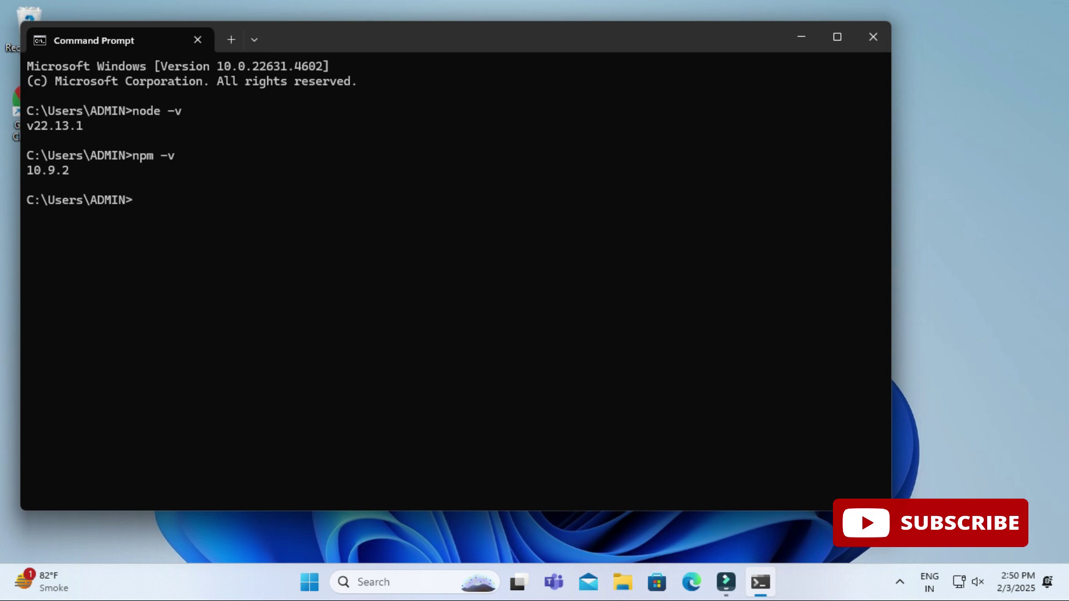
Start the node REPL and run console.log("Welcome") to print Welcome.
{"action": "type", "text": "node"}
{"action": "key", "text": "Return"}
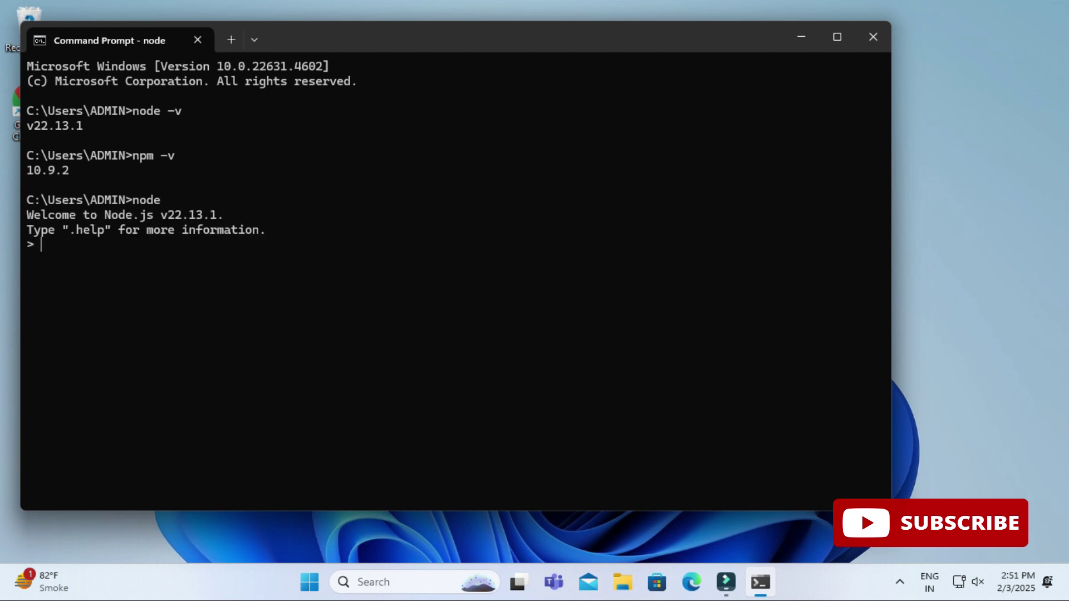
{"action": "type", "text": "console"}
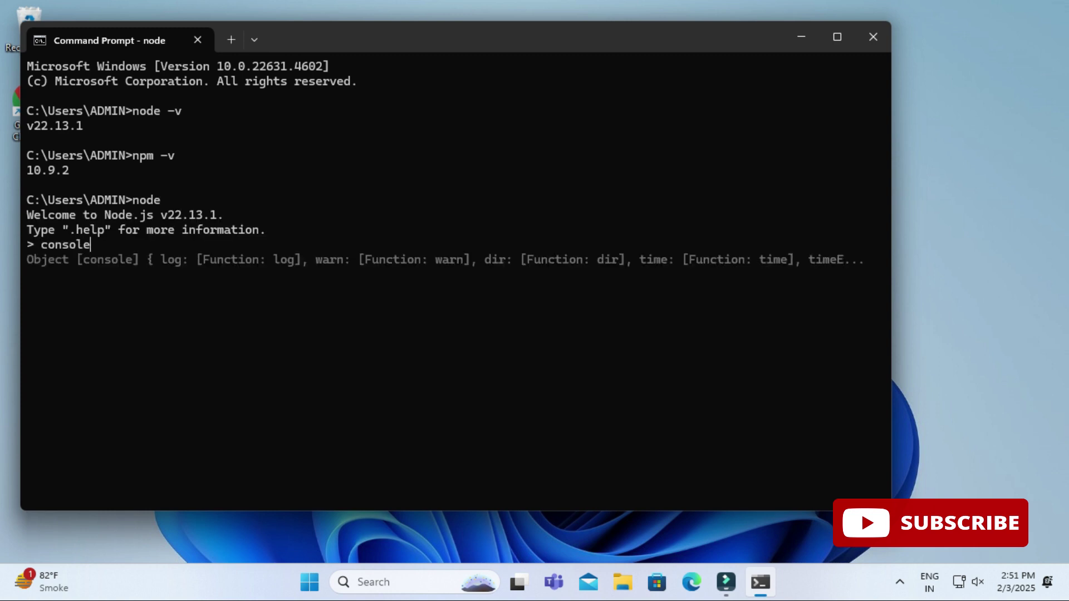
{"action": "type", "text": ".log(\"Welcome"}
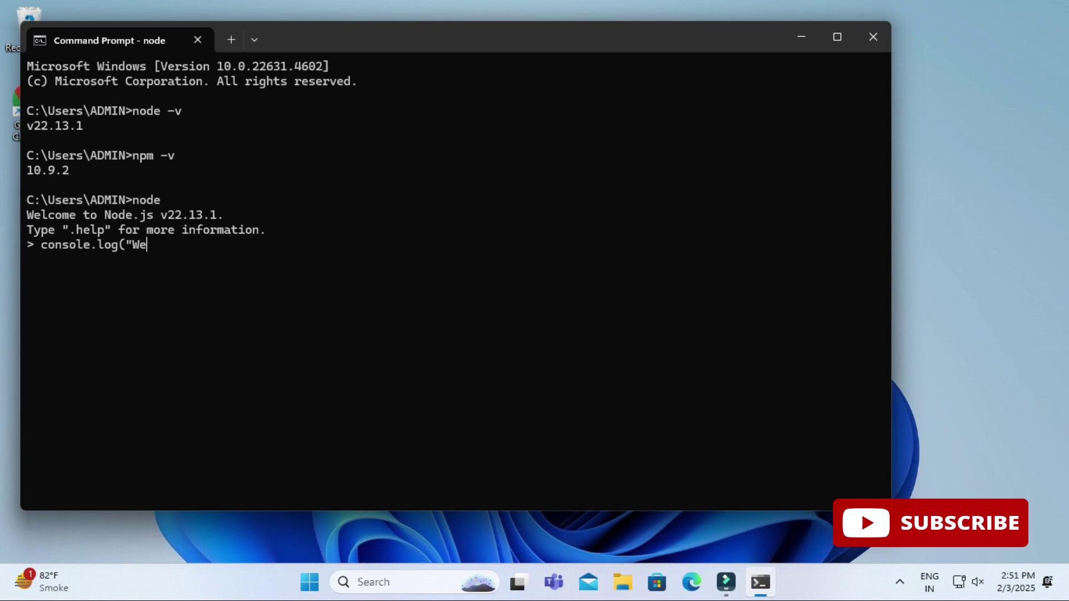
{"action": "type", "text": "\")"}
{"action": "key", "text": "Return"}
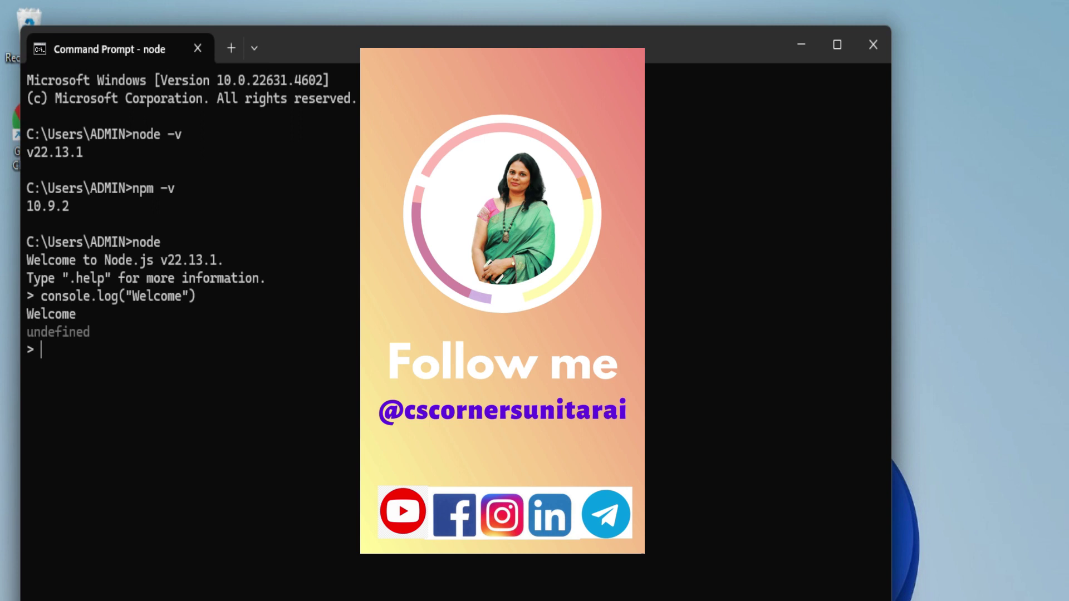
Drag the Command Prompt window slightly right to uncover the desktop icons.
{"action": "left_click_drag", "start_coordinate": [500, 44], "coordinate": [542, 42]}
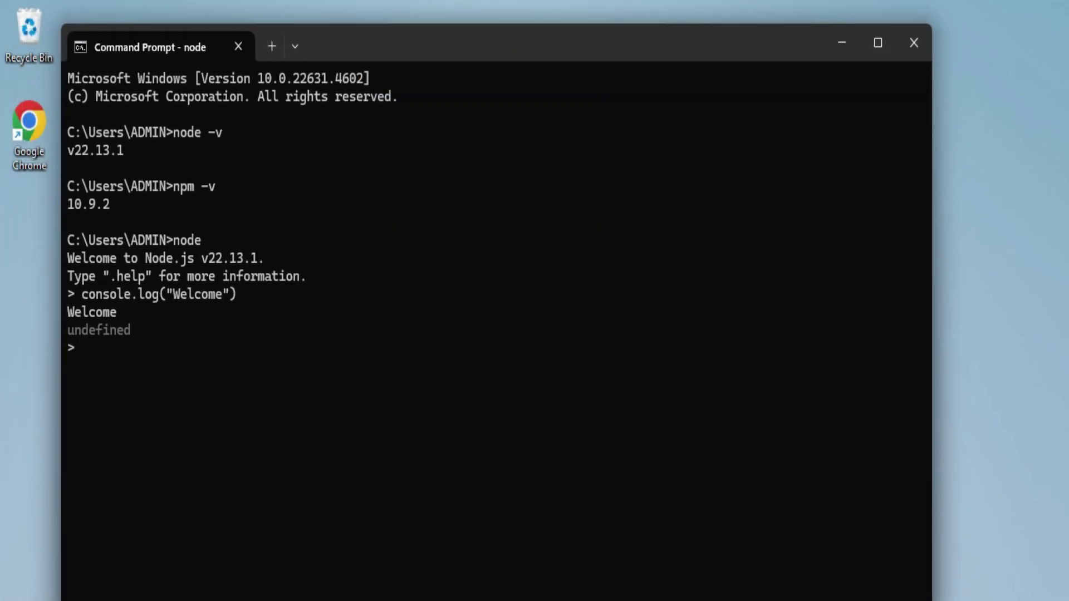